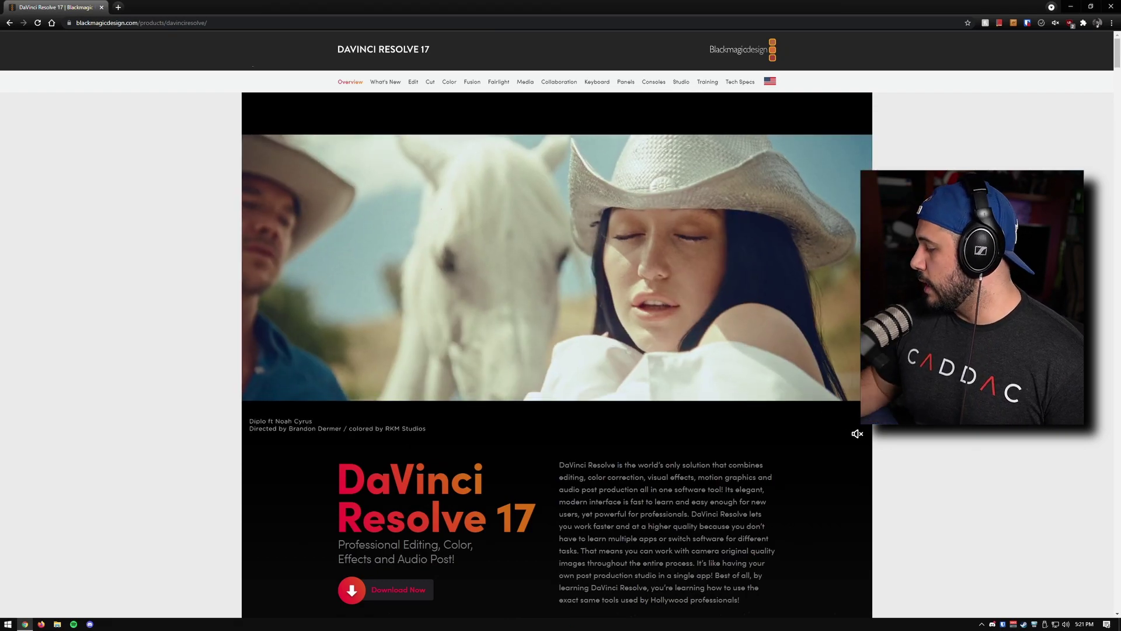
- Show the DaVinci Resolve 17 download options and highlight the free DaVinci Resolve 17 title
left_click(397, 589)
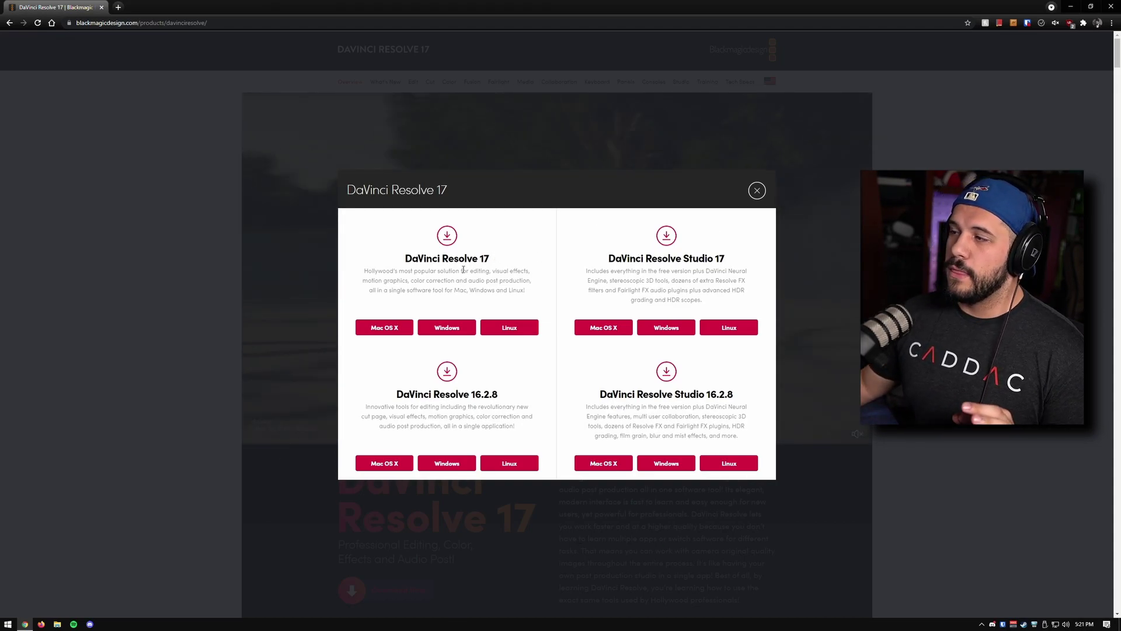
left_click_drag(492, 259, 404, 258)
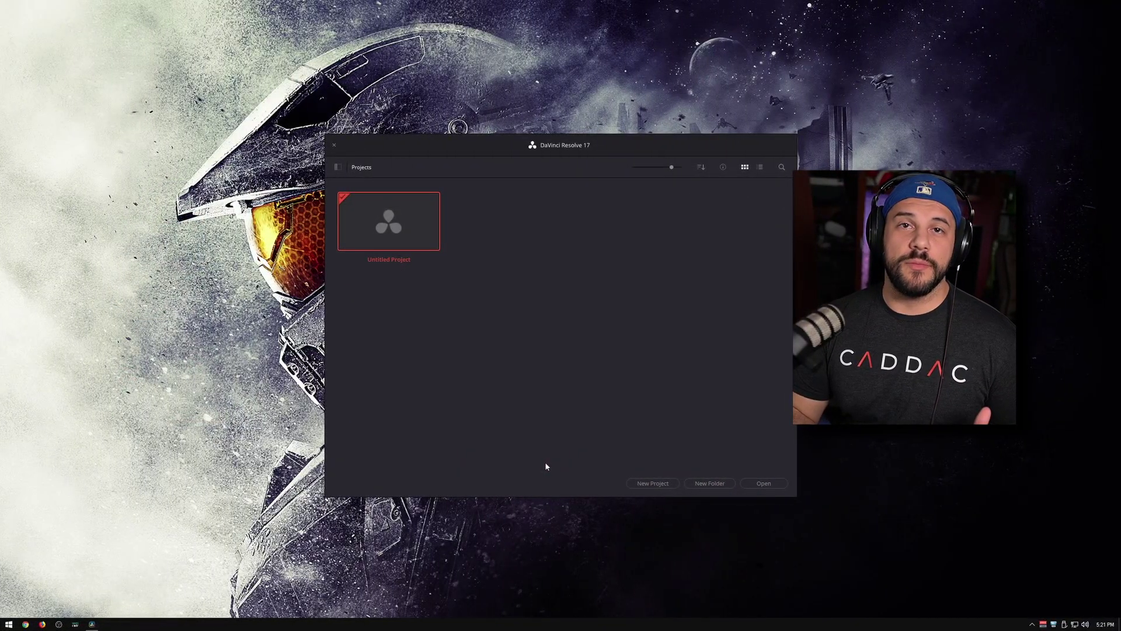
- Open Untitled Project and place the recorded video on Timeline 1, keeping the original frame rate
left_click(768, 486)
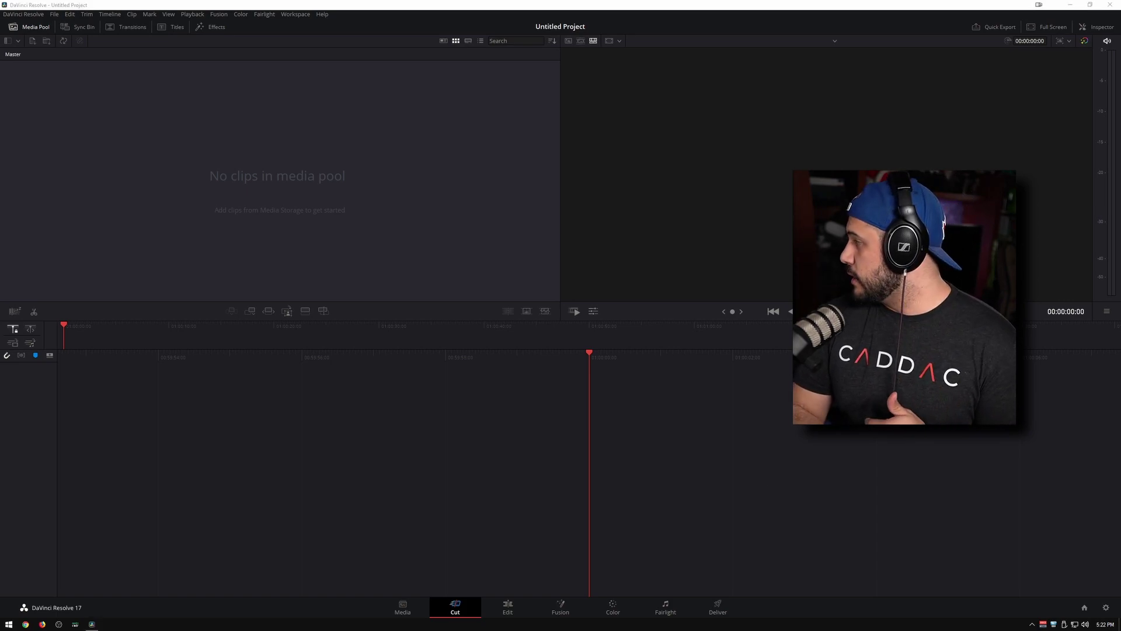
left_click_drag(700, 226, 200, 423)
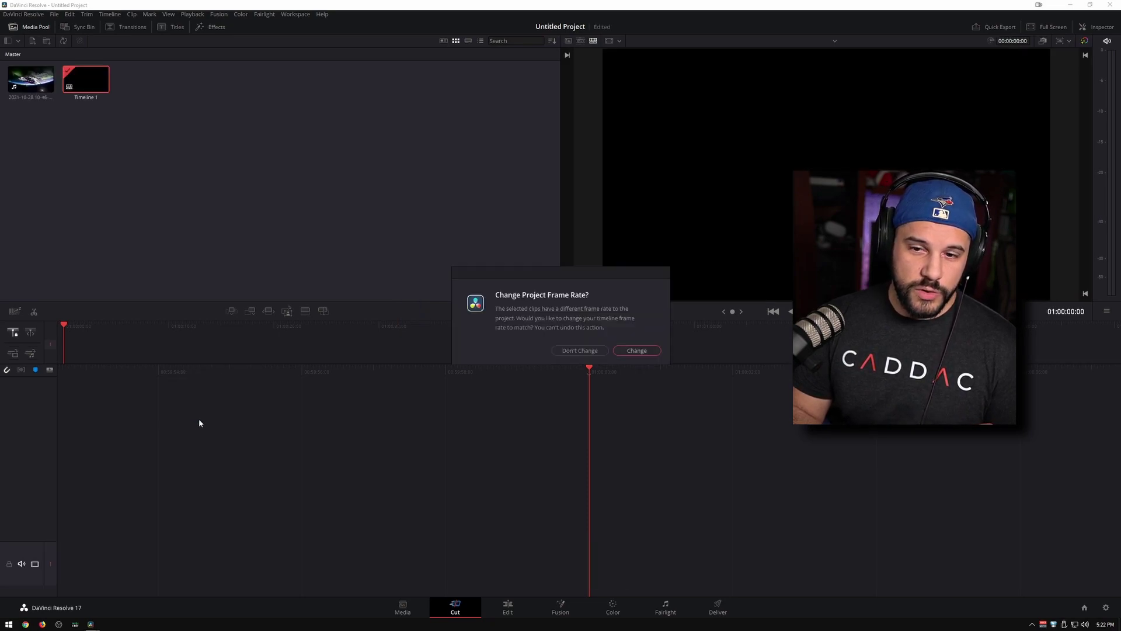
left_click(583, 350)
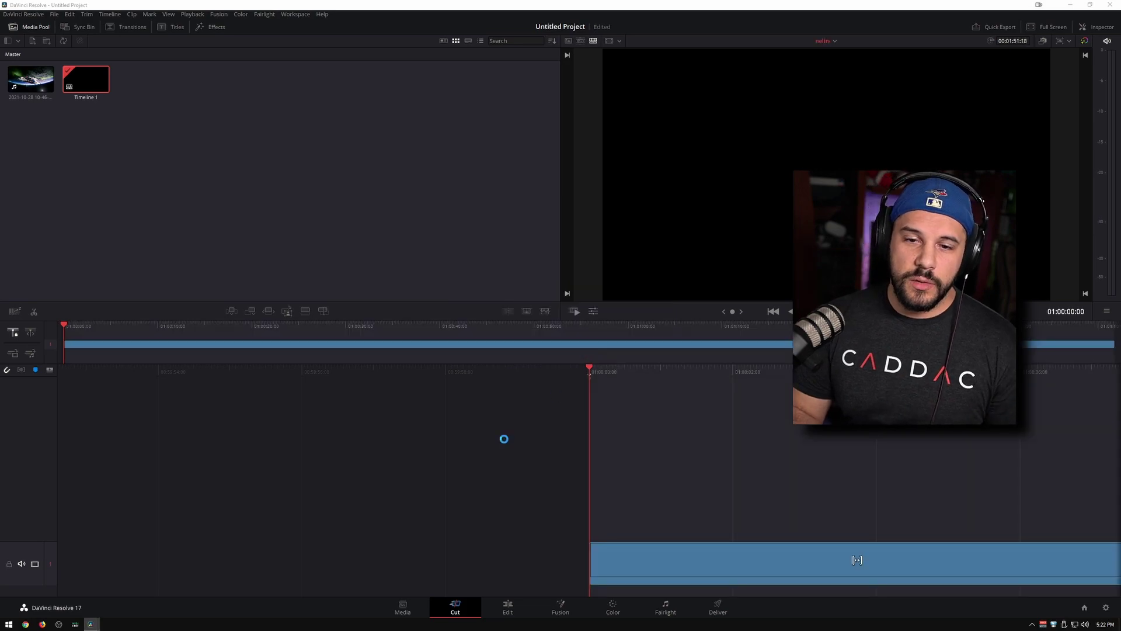
- On the Edit page, add a mono audio track A2 named VO below Audio 1
left_click(514, 610)
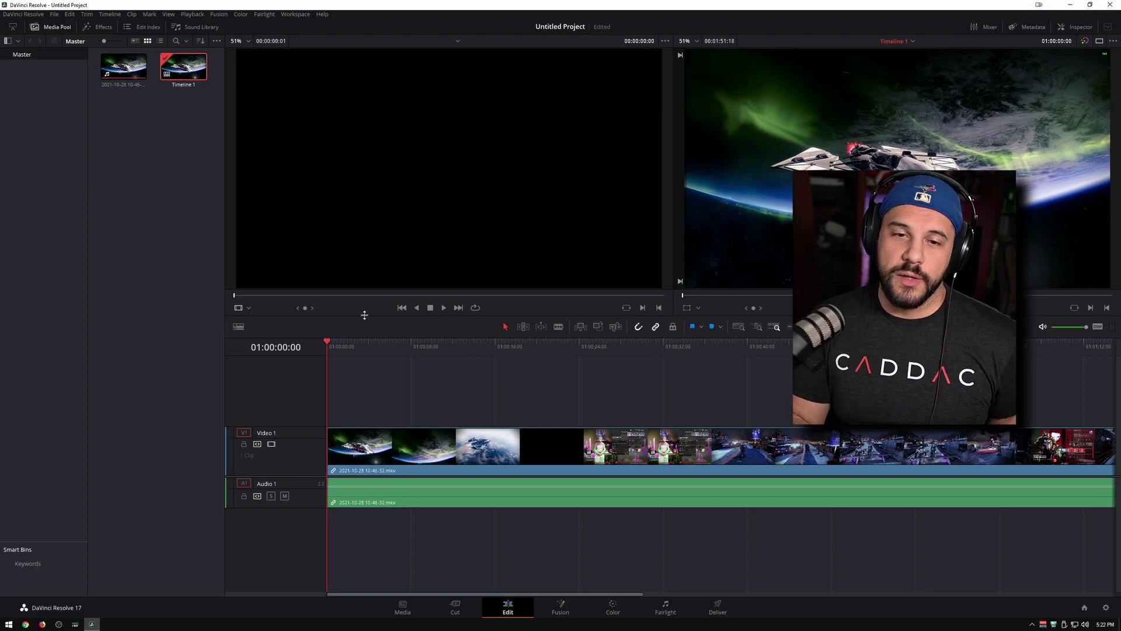
right_click(274, 430)
mouse_move(298, 434)
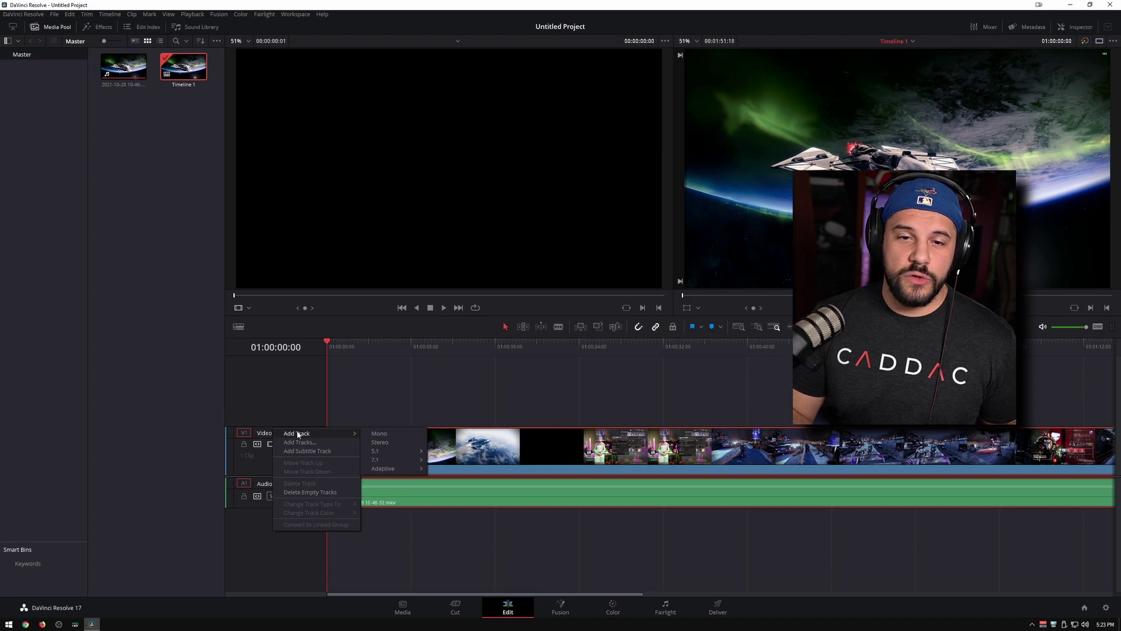
left_click(385, 434)
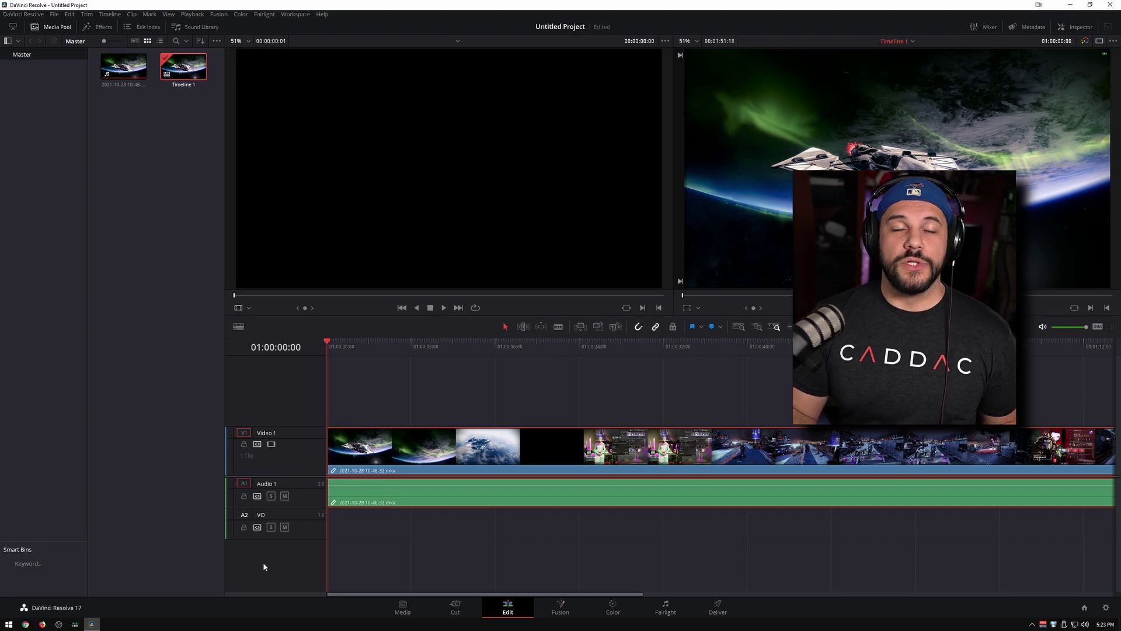
- On the Fairlight page, open Patch Input/Output from A2's No Input field
left_click(665, 607)
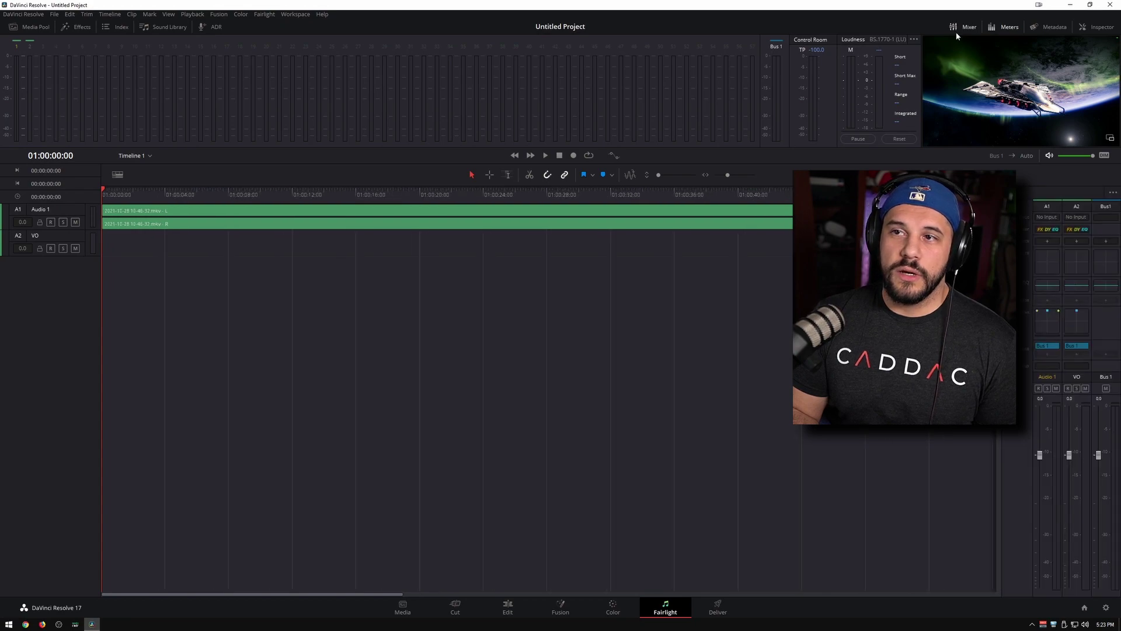
left_click(1077, 219)
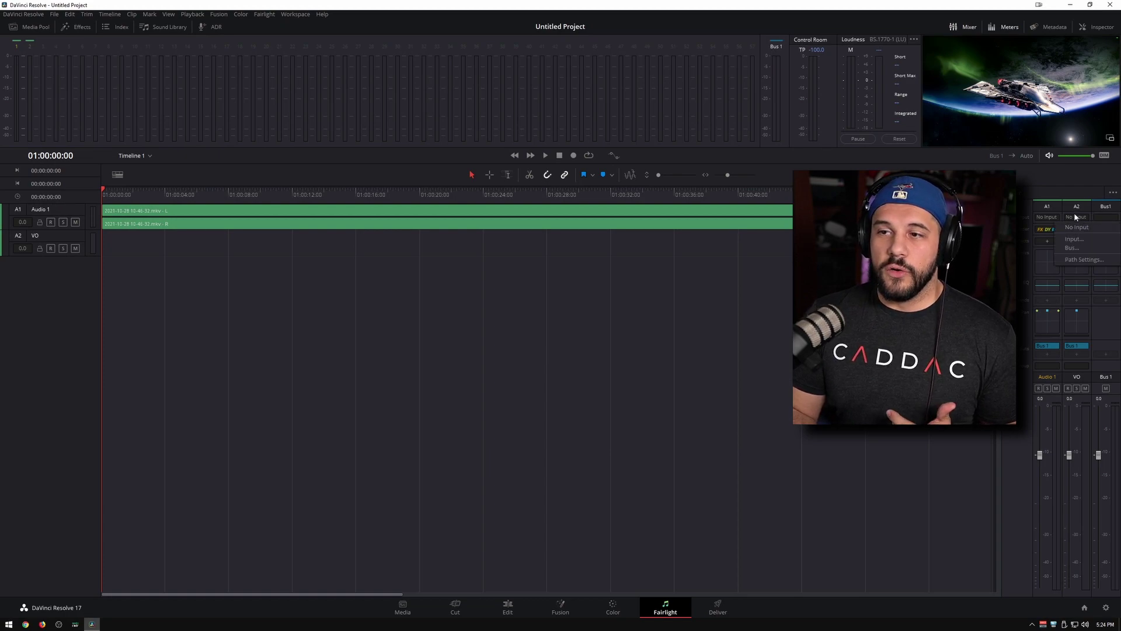
left_click(1074, 239)
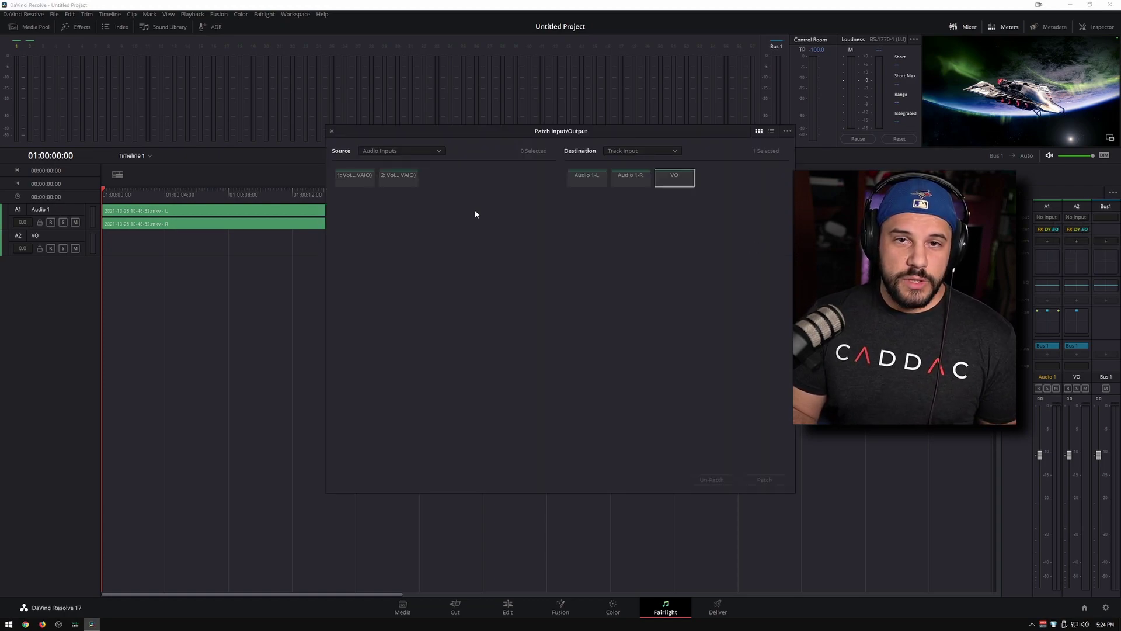
left_click(397, 182)
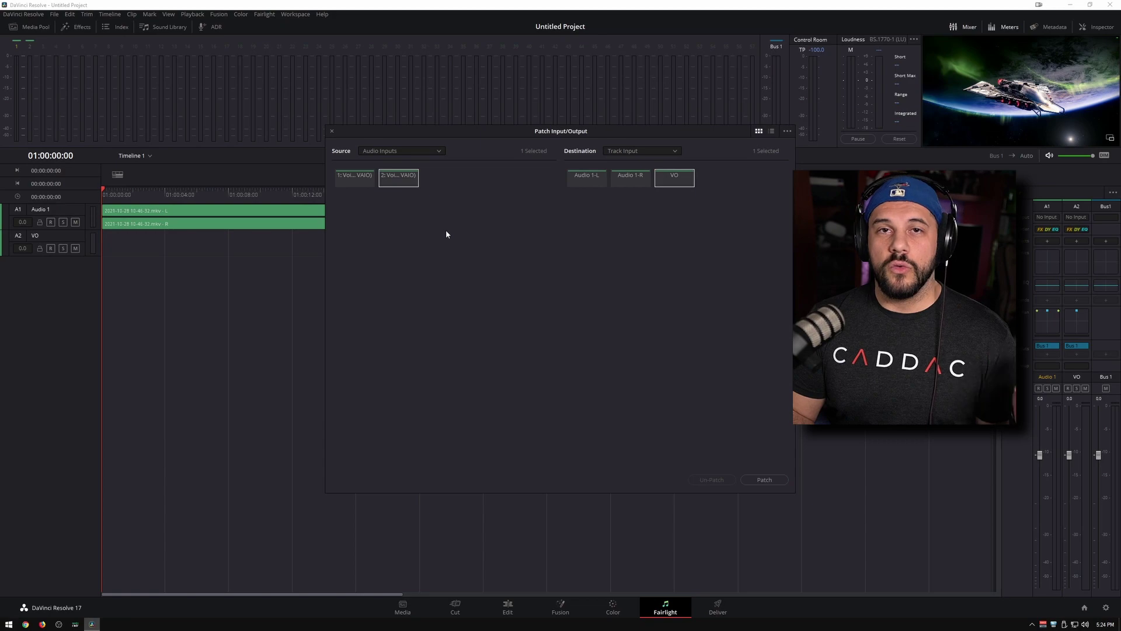
left_click(408, 150)
left_click(408, 192)
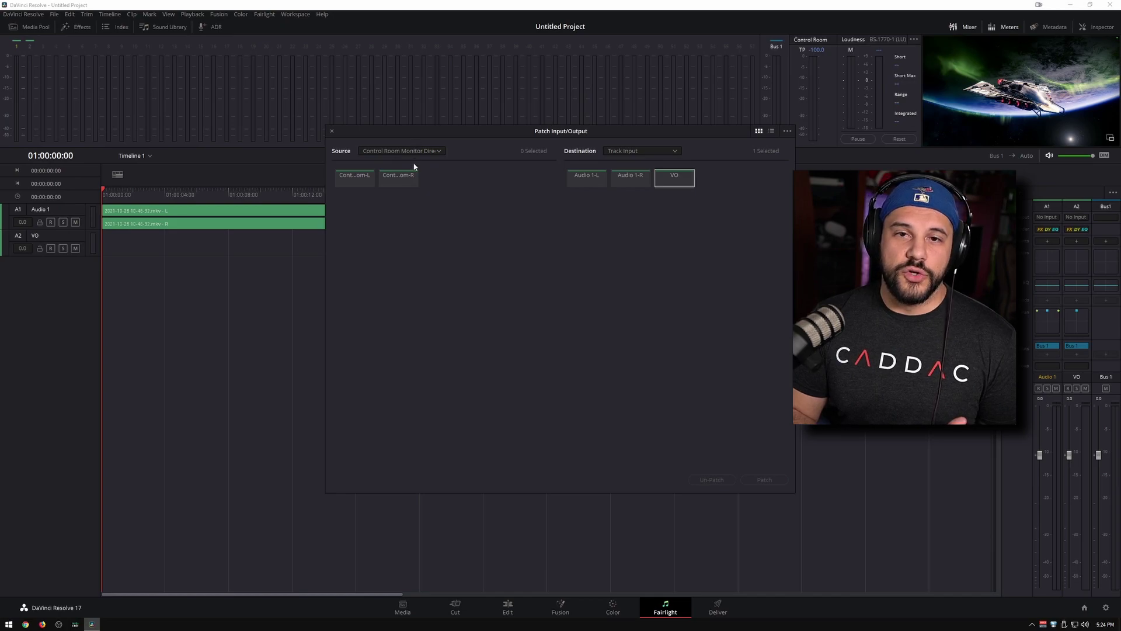
left_click(416, 152)
left_click(422, 201)
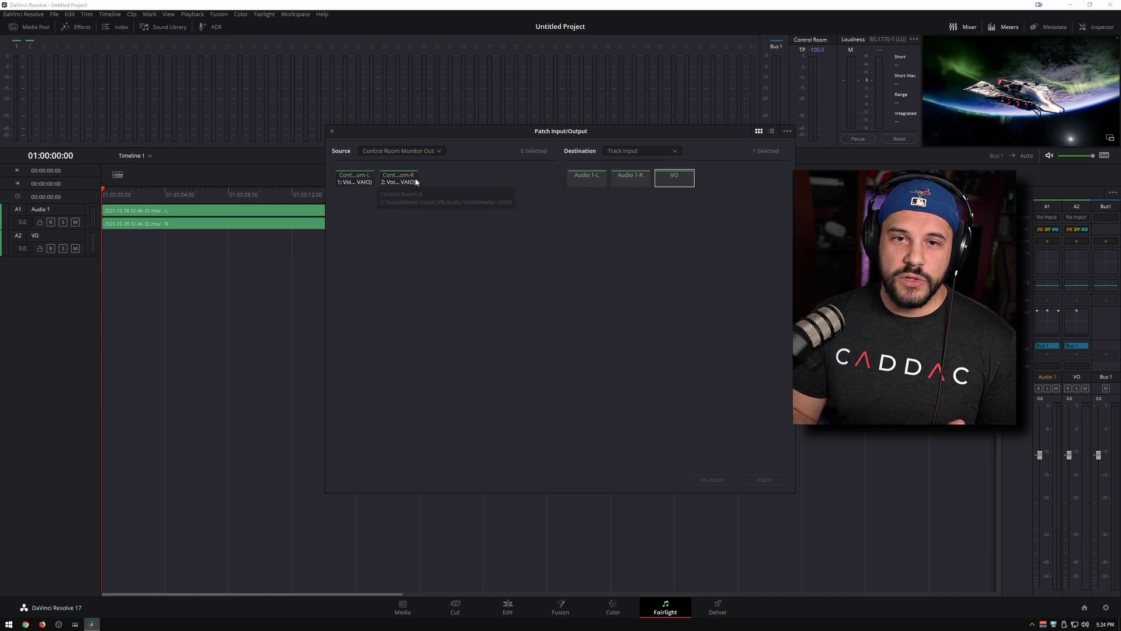
left_click(397, 152)
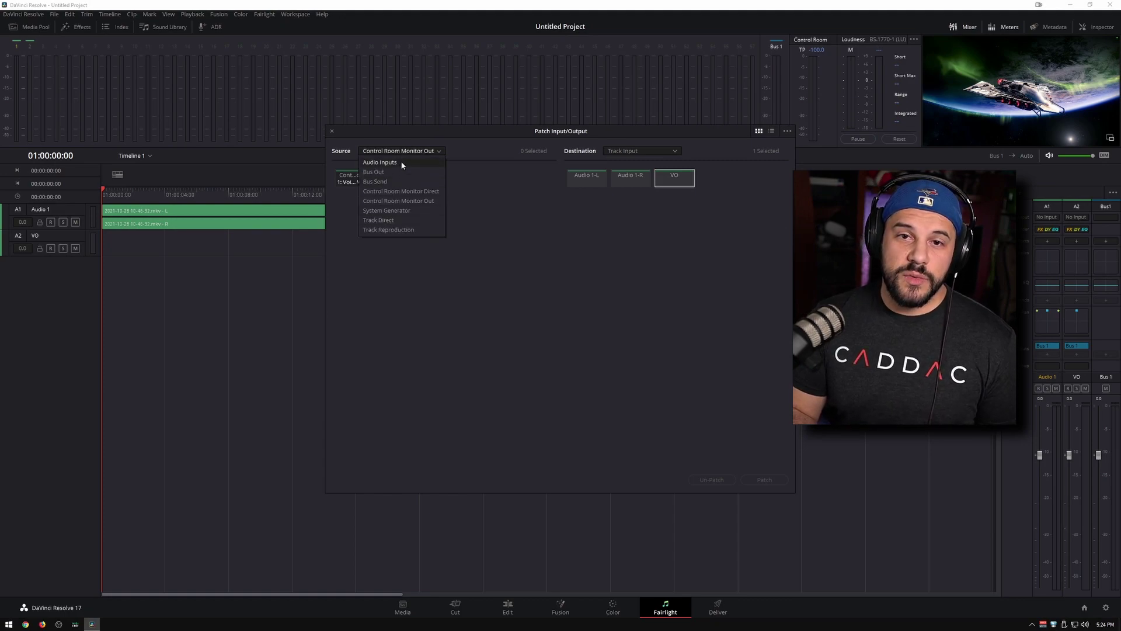
left_click(402, 163)
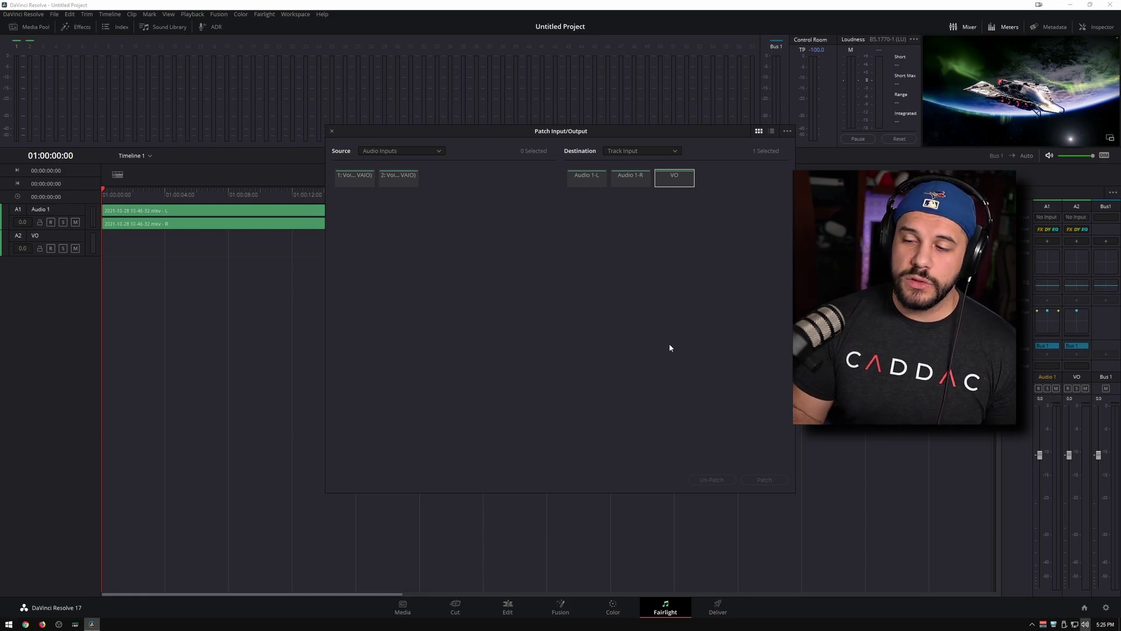
- Open the Windows sound settings and review the input device list without changing it
right_click(1085, 623)
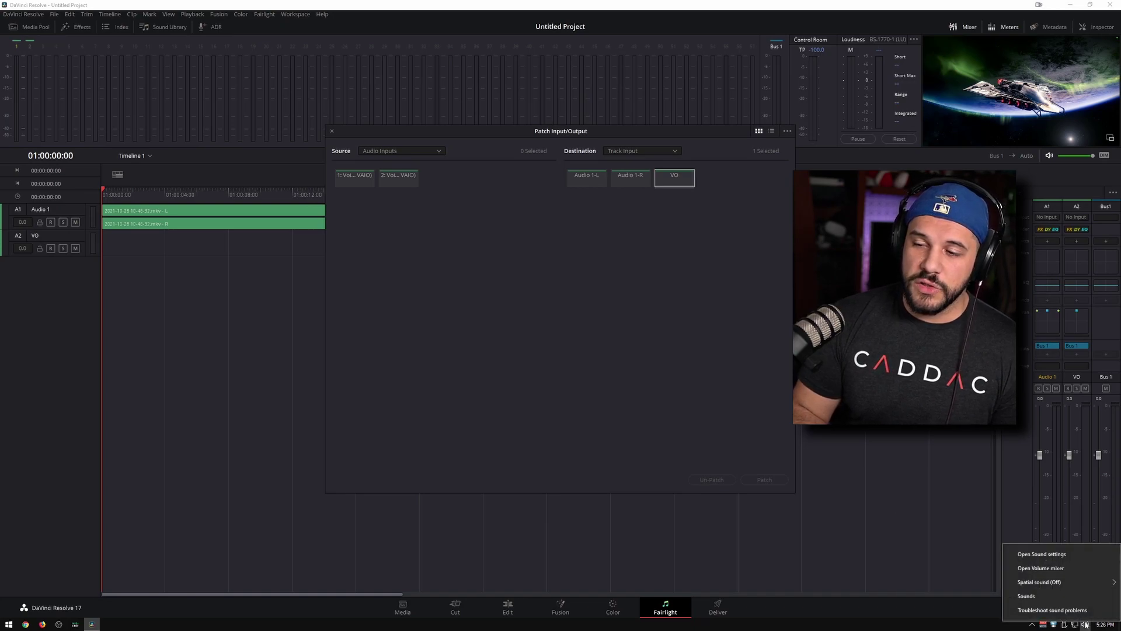
left_click(1027, 554)
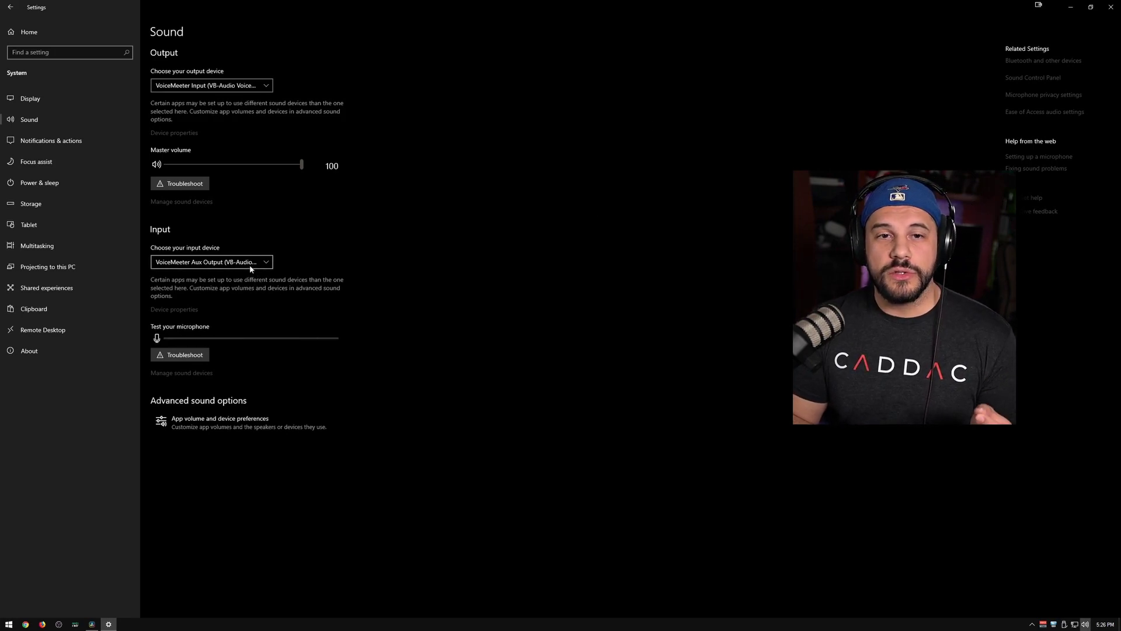
left_click(251, 268)
left_click(517, 214)
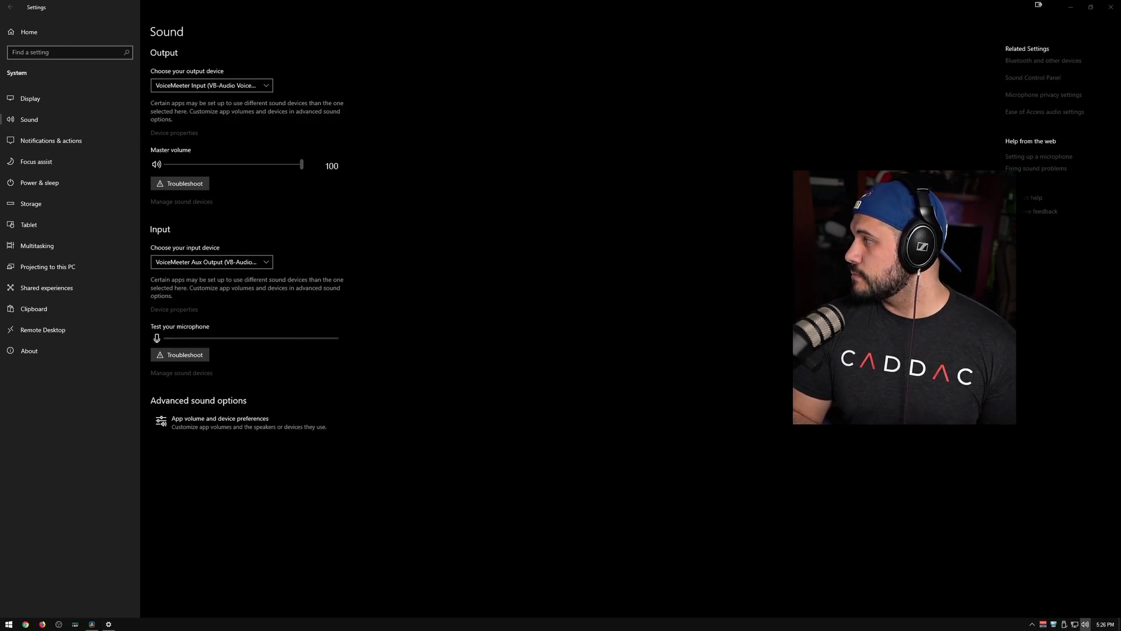
- In the Recording devices list, bring up Set as Default Device for VoiceMeeter Output
left_click(556, 117)
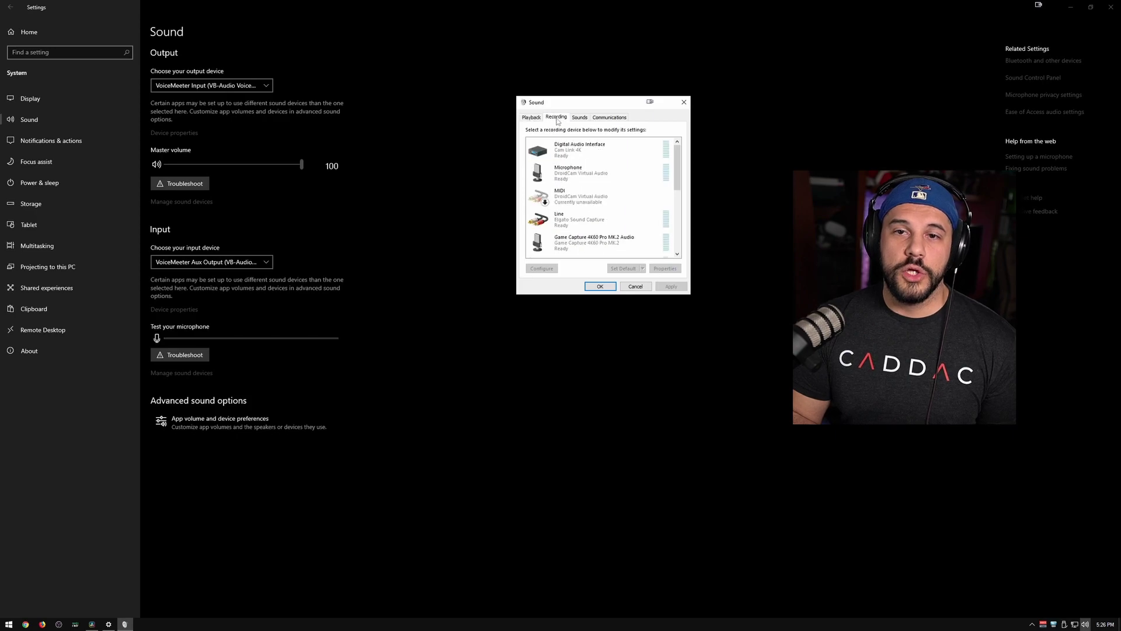
scroll(602, 191, "down", 5)
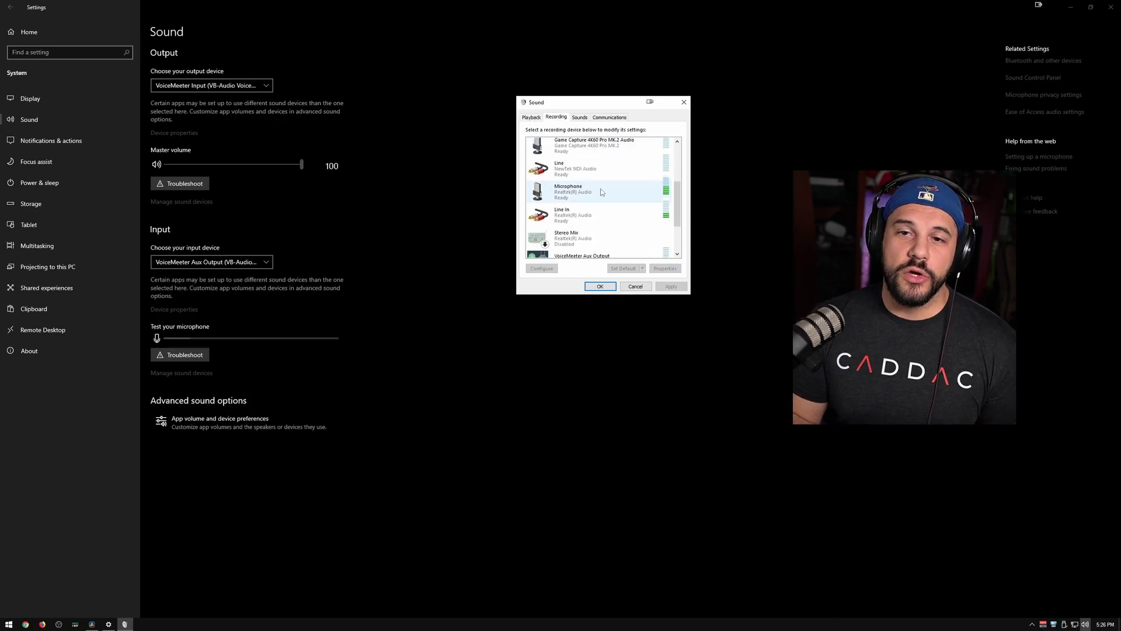
scroll(602, 192, "down", 3)
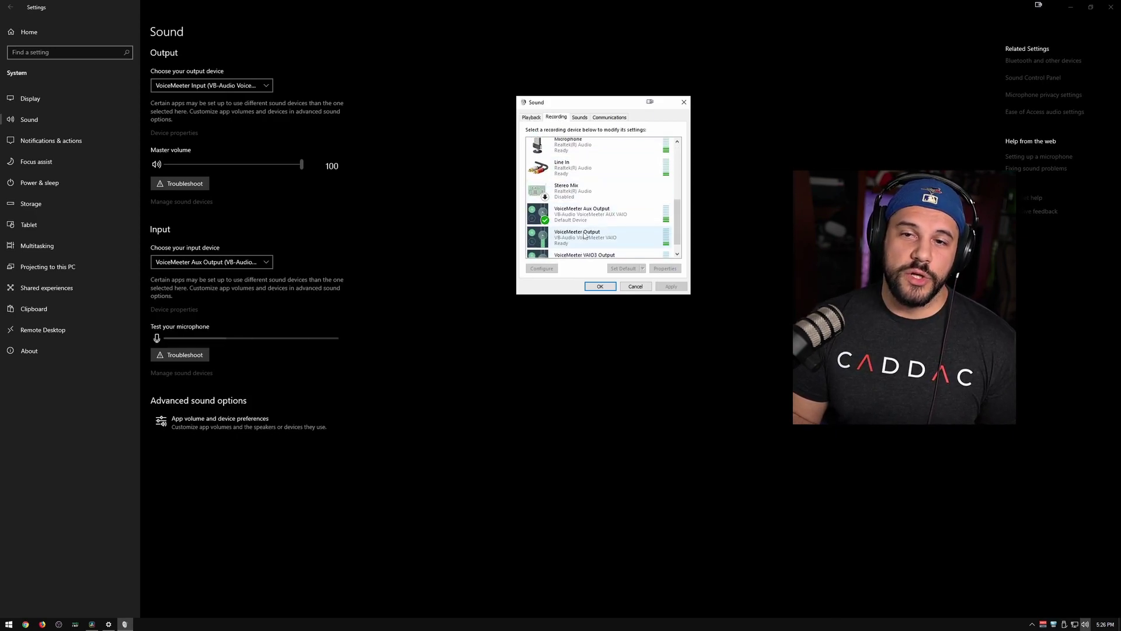
right_click(585, 236)
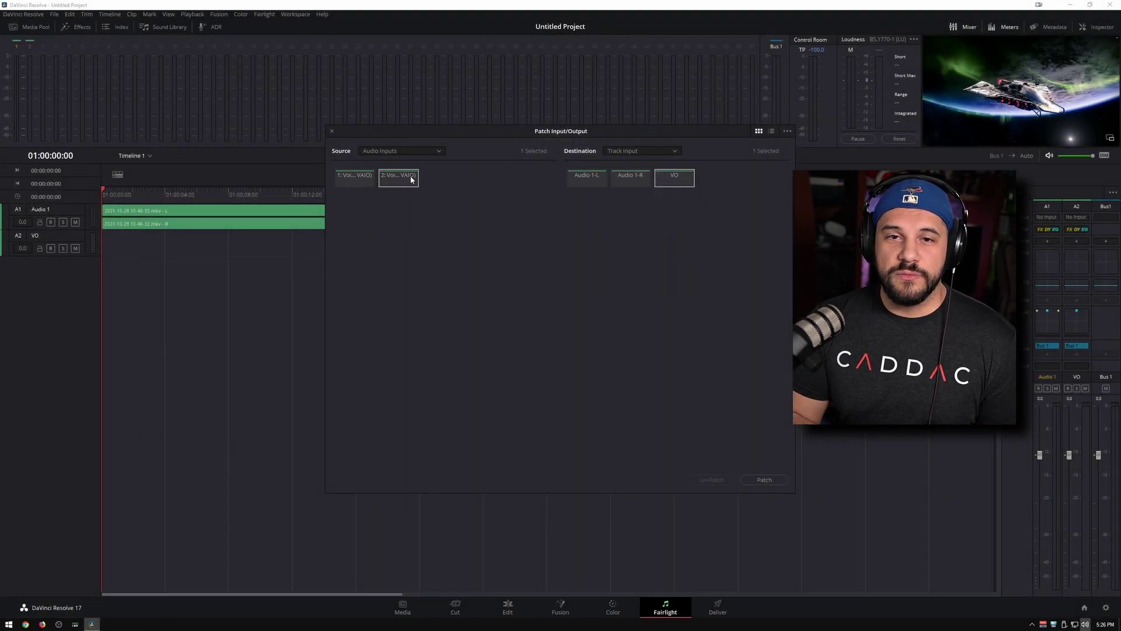
- Patch audio input 2 to the VO track, close the patch window, and arm A2 for recording
left_click(750, 479)
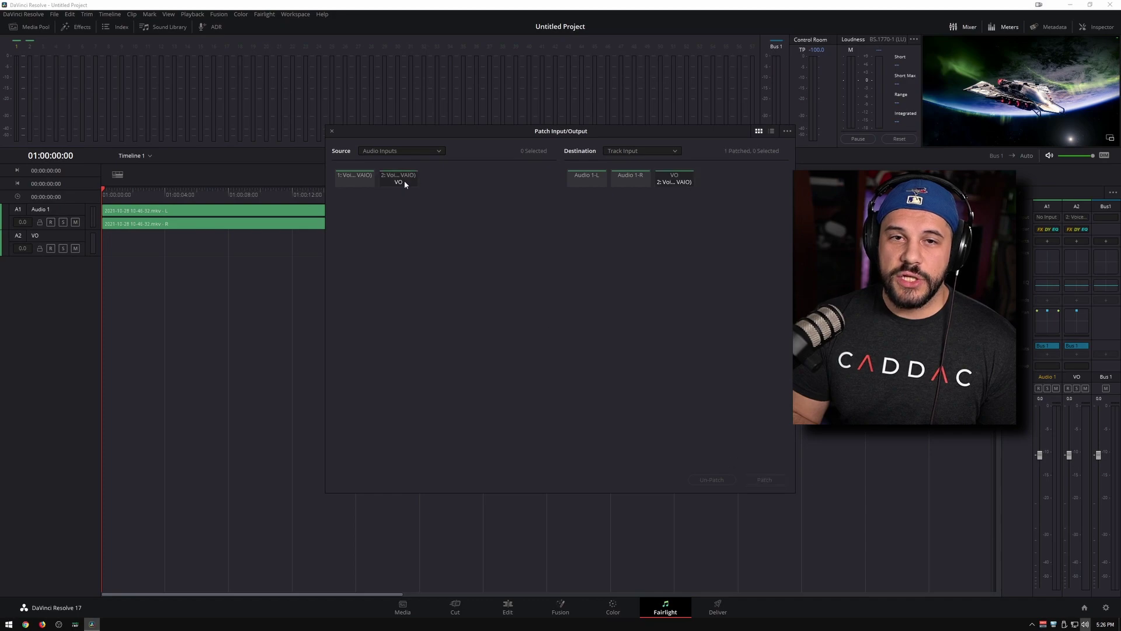
left_click(331, 131)
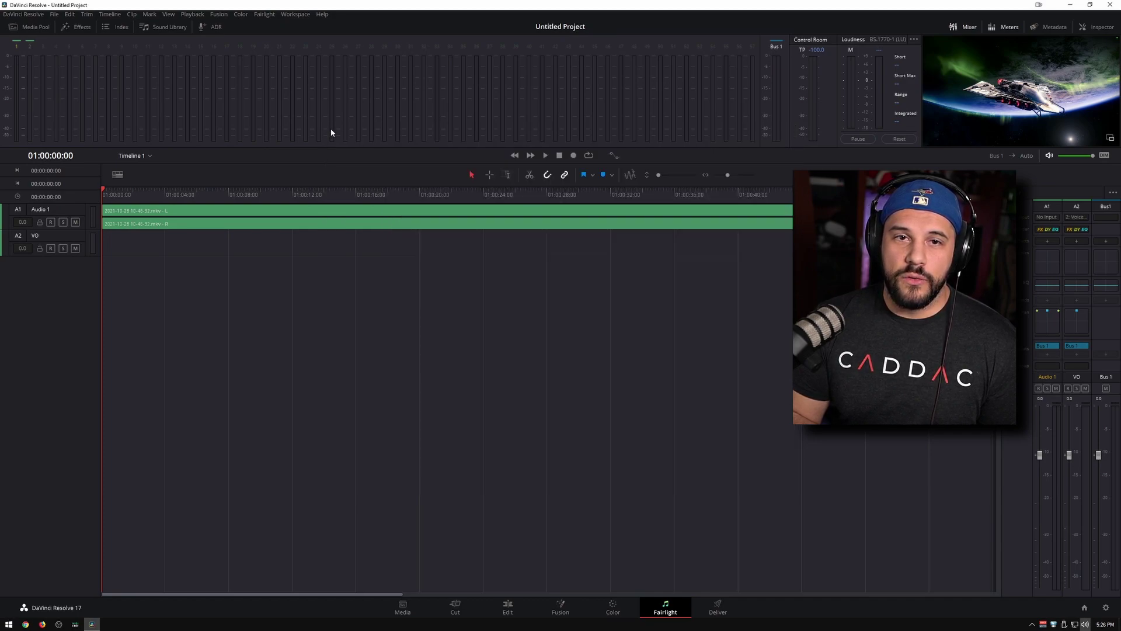
left_click(50, 248)
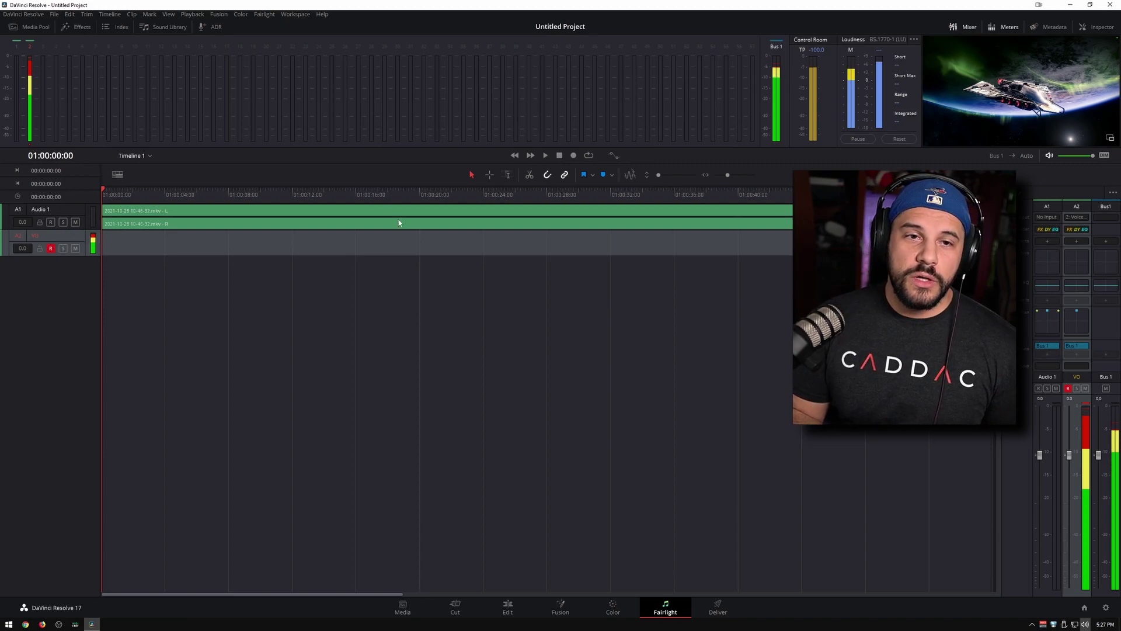
- Record a roughly 20-second voiceover onto VO while watching an enlarged floating Viewer
left_click(573, 156)
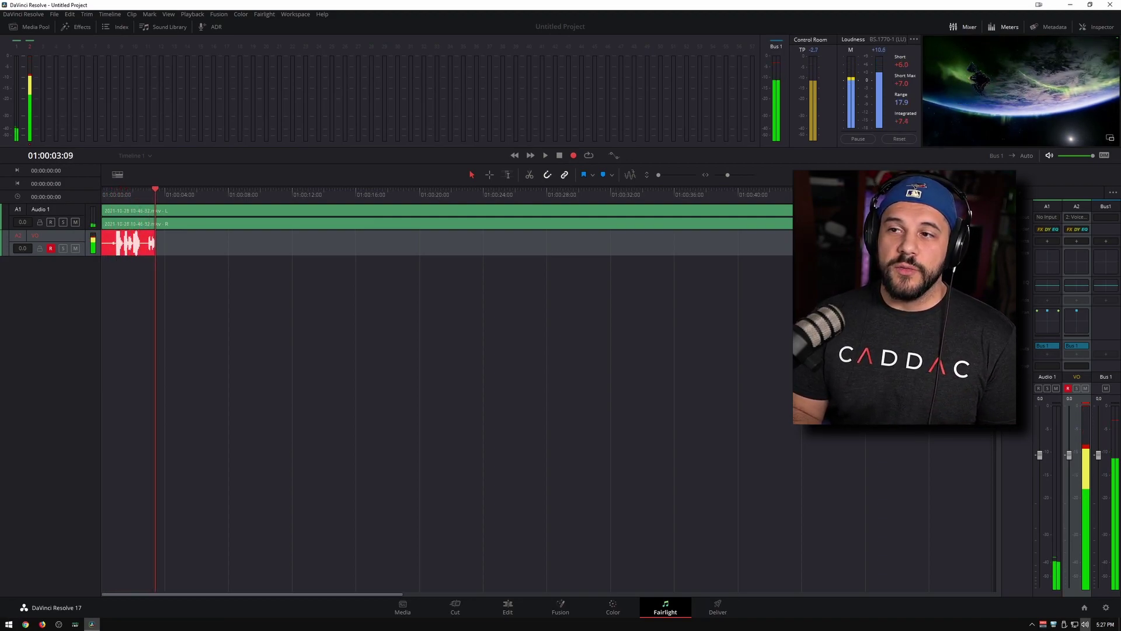
left_click(1109, 138)
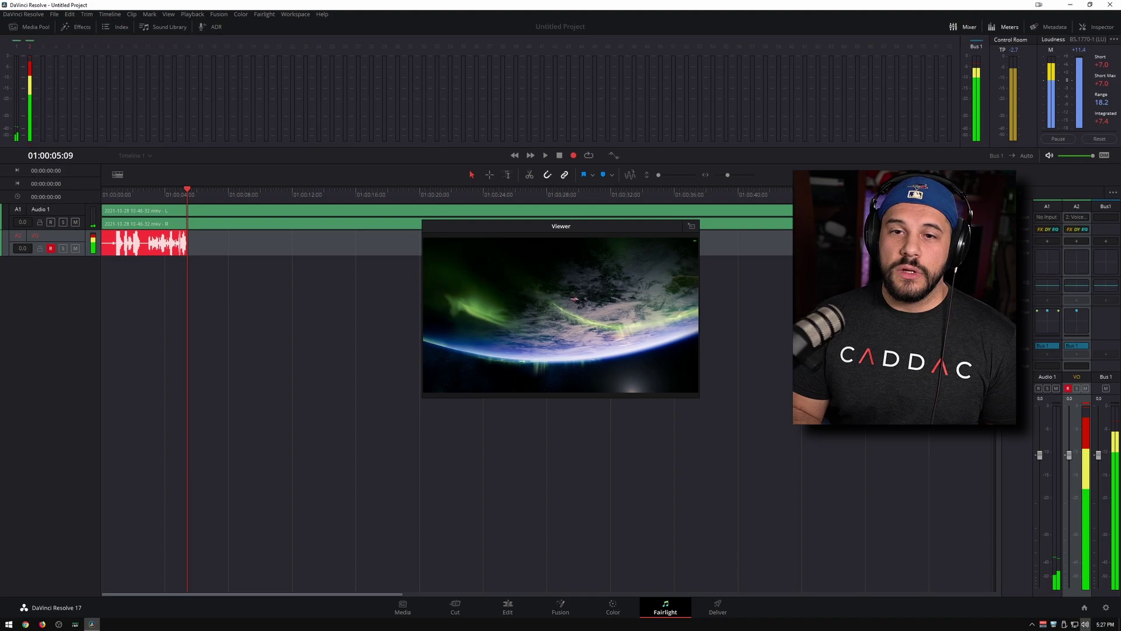
left_click_drag(699, 405, 926, 550)
left_click_drag(772, 226, 802, 121)
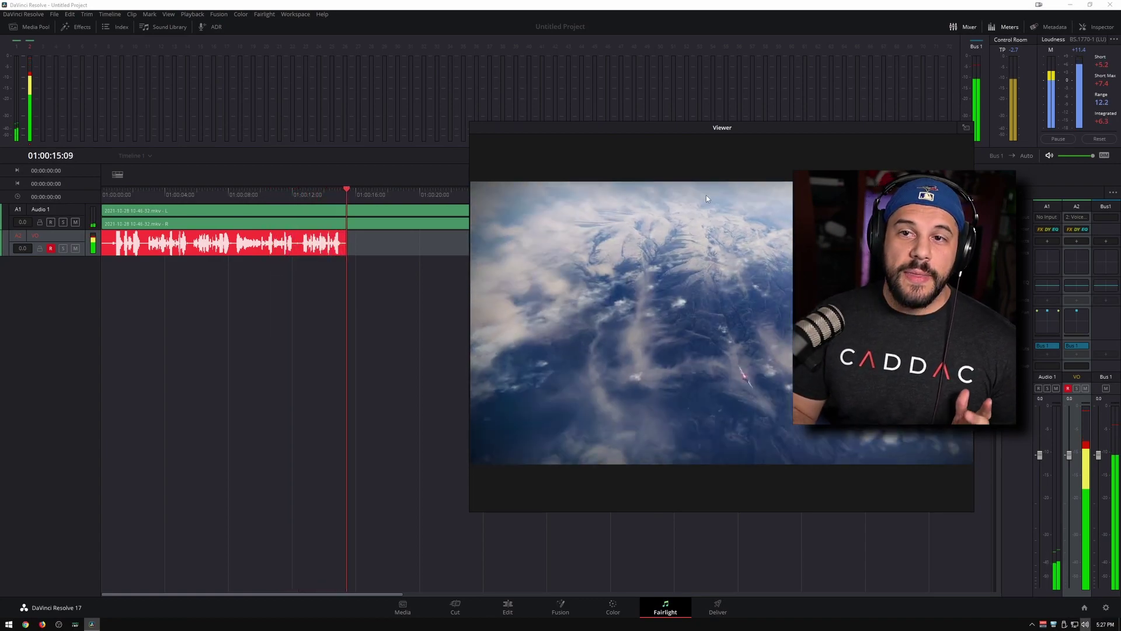
left_click(964, 128)
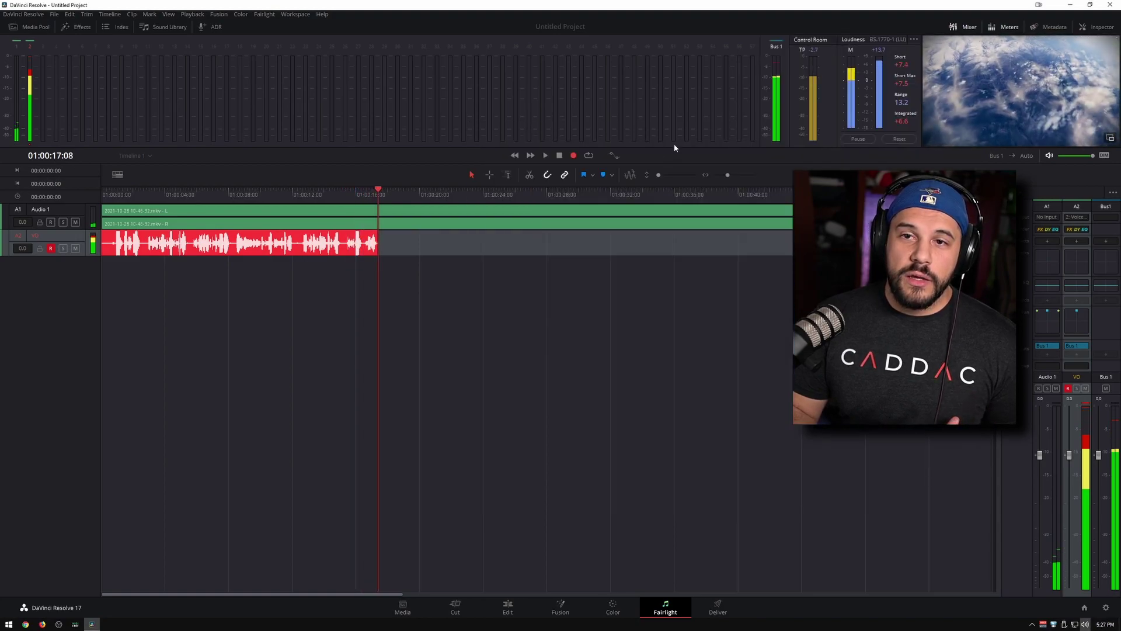
left_click(560, 156)
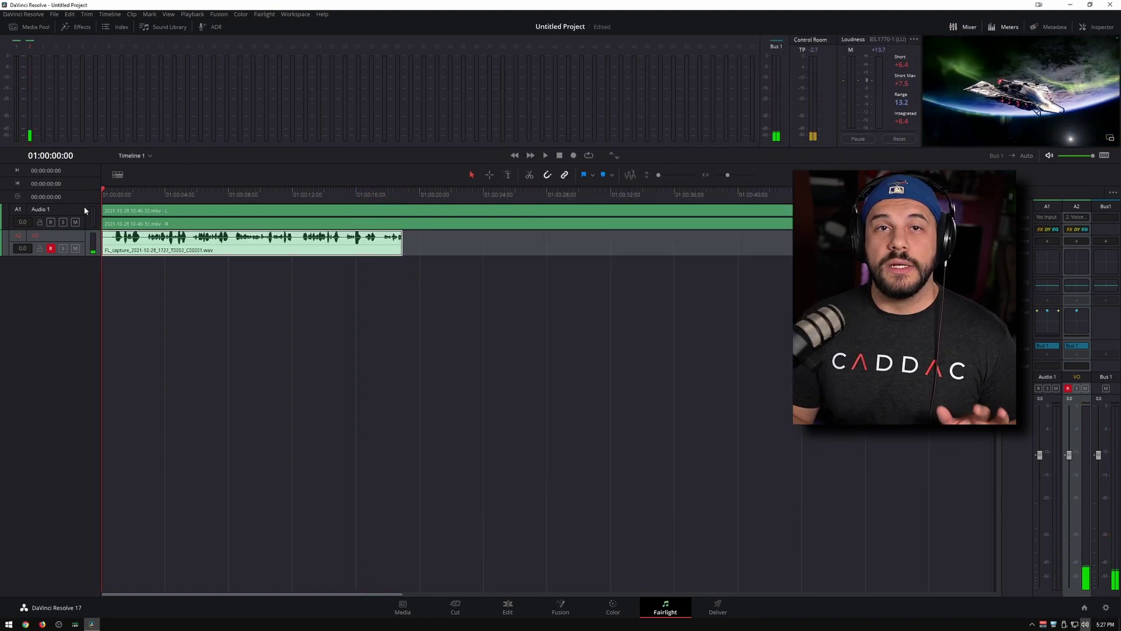
- Disarm VO, play back the voiceover to check it, and briefly view the VO EQ
left_click(51, 249)
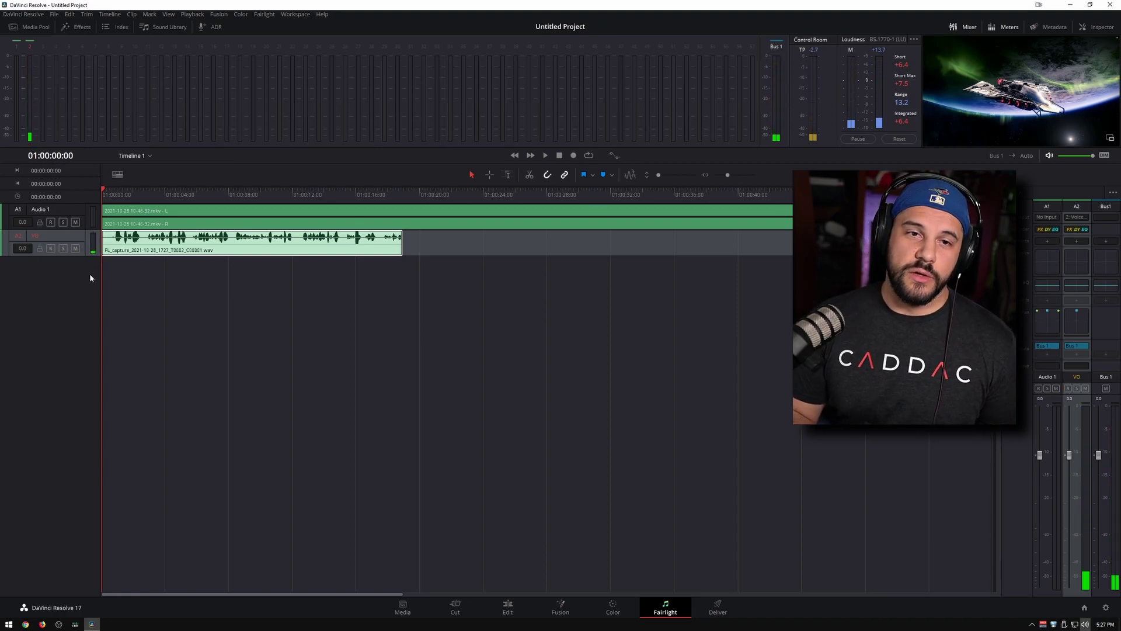
left_click(545, 156)
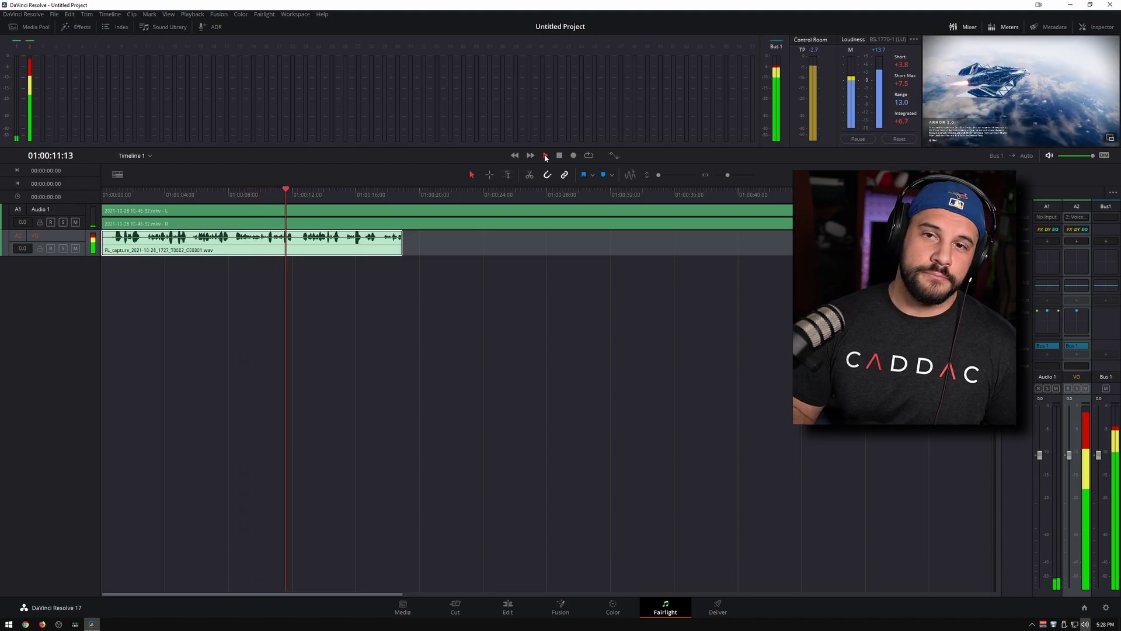
left_click(545, 156)
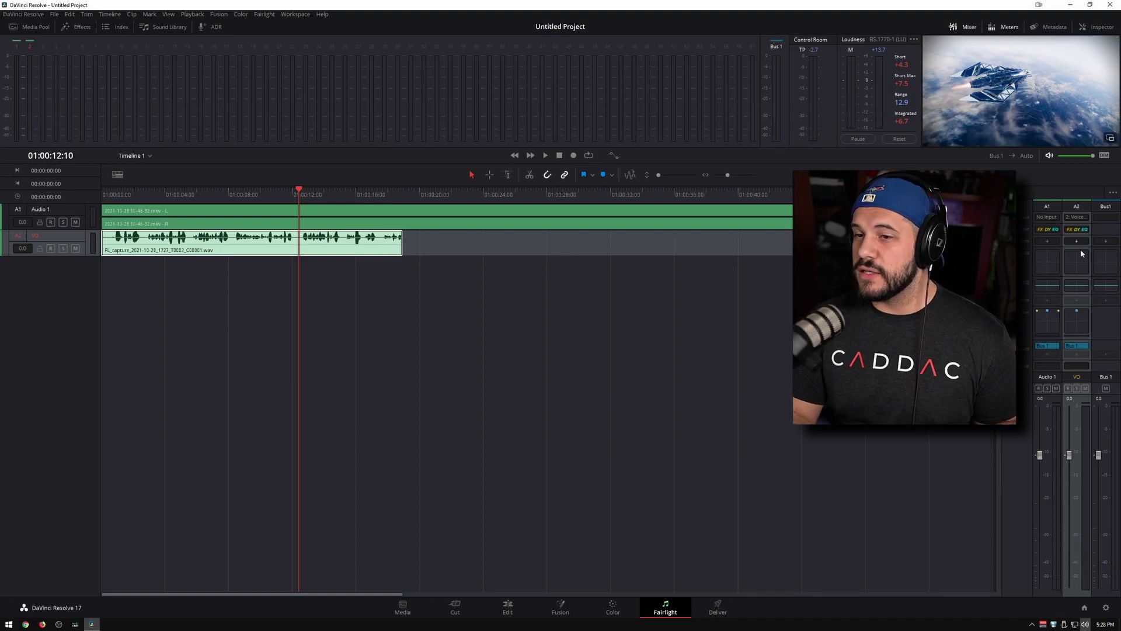
left_click(1076, 290)
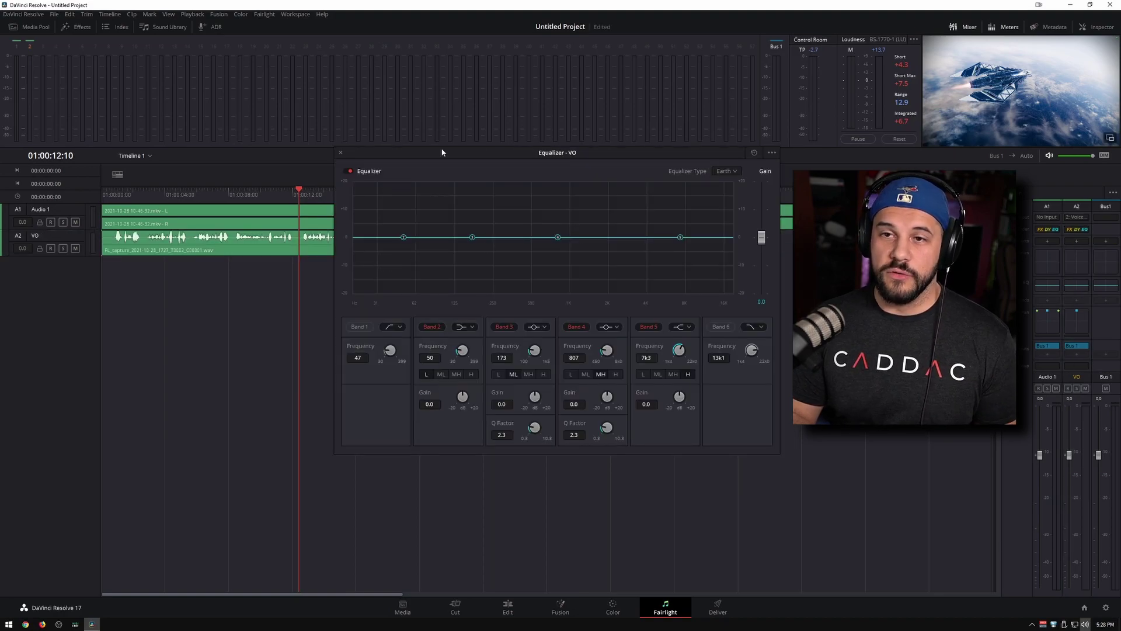
left_click(342, 153)
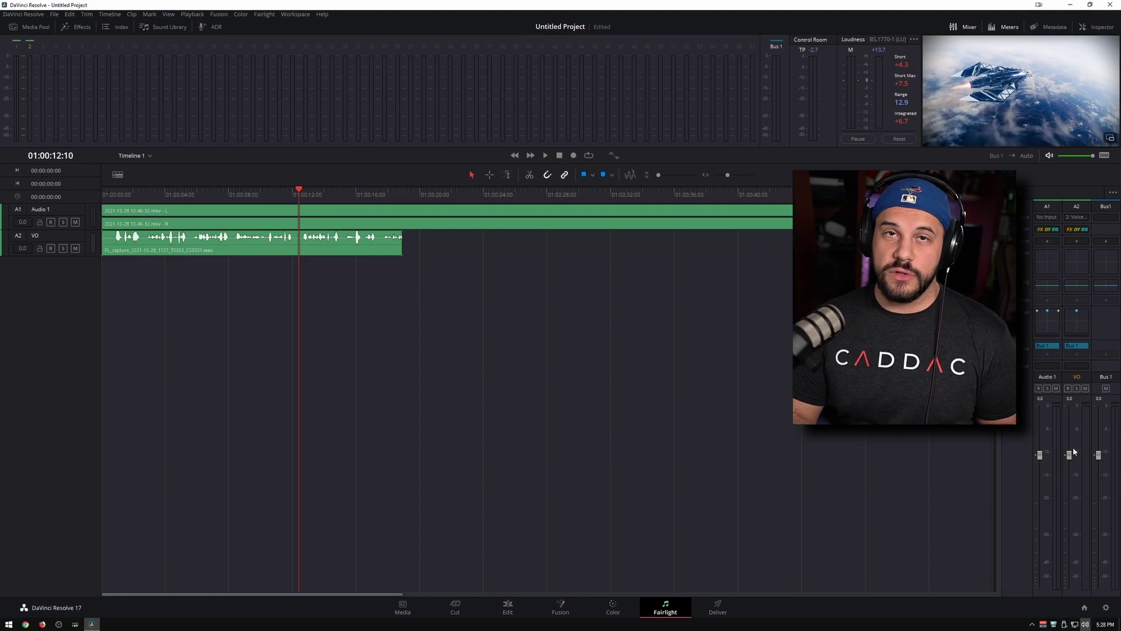
- On the Edit page, select the A2 voiceover clip and view its Inspector audio settings (Volume 0.00, Pan 0.00)
left_click(483, 613)
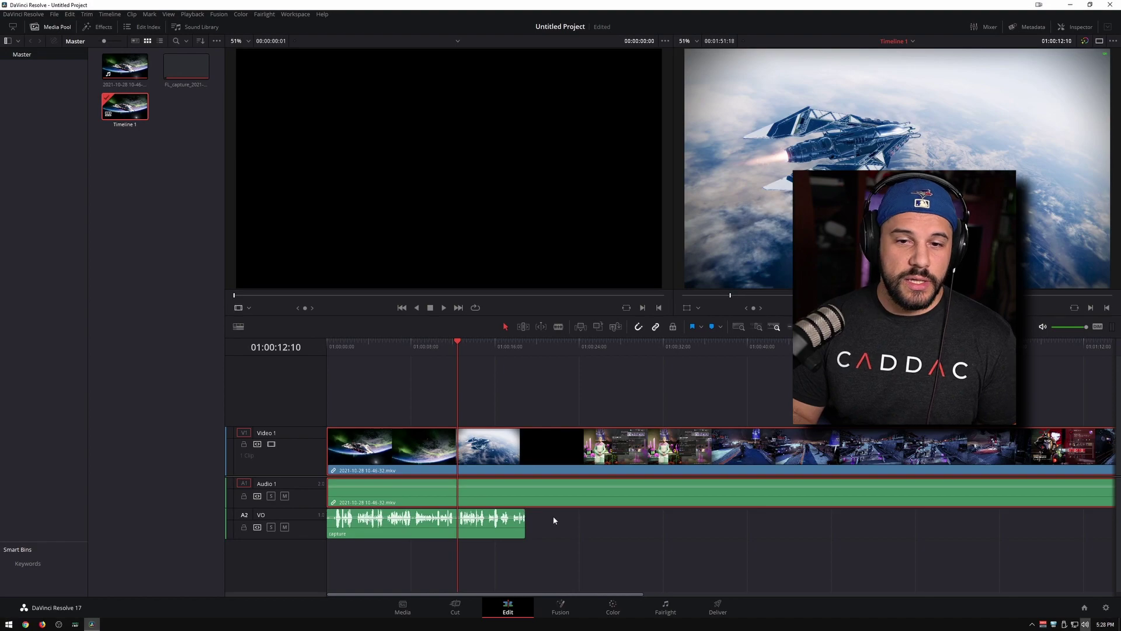
left_click(389, 530)
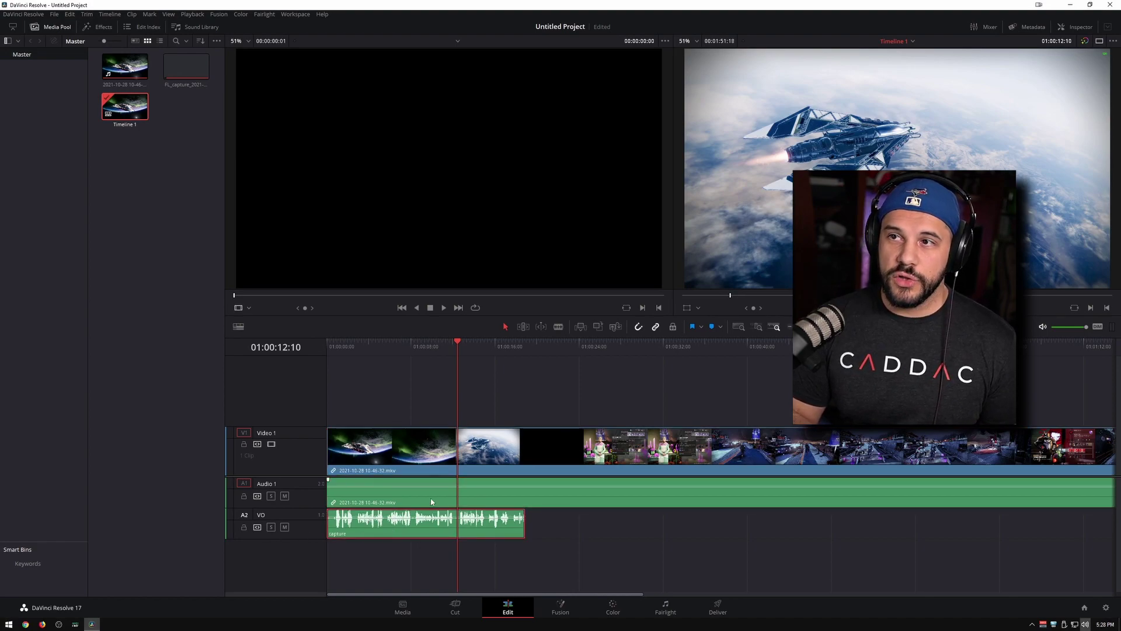
left_click(1062, 29)
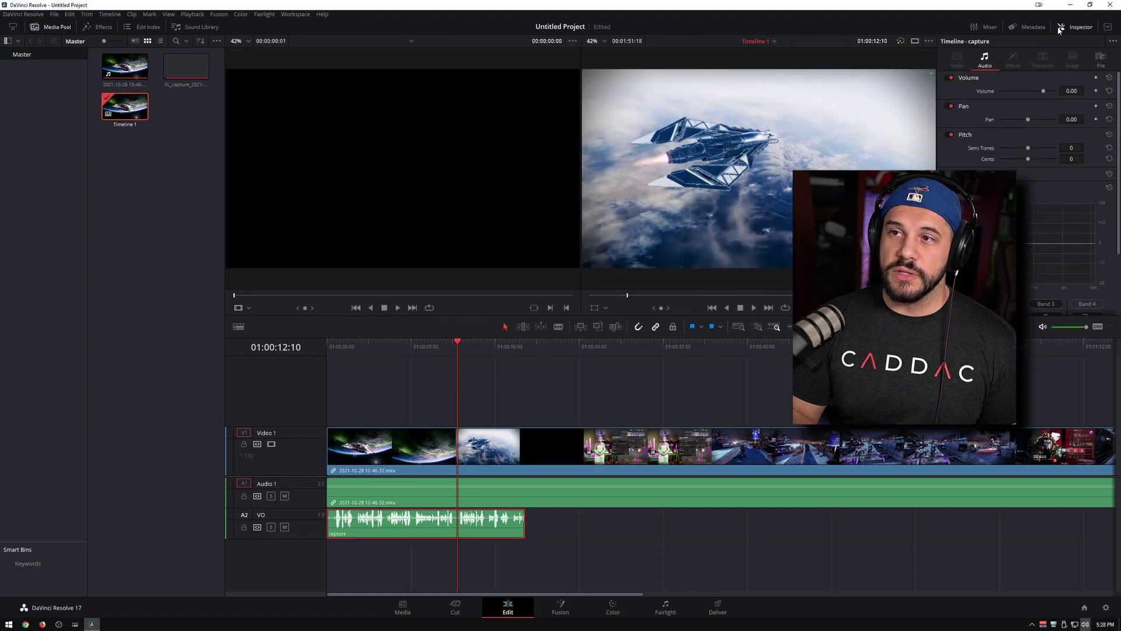